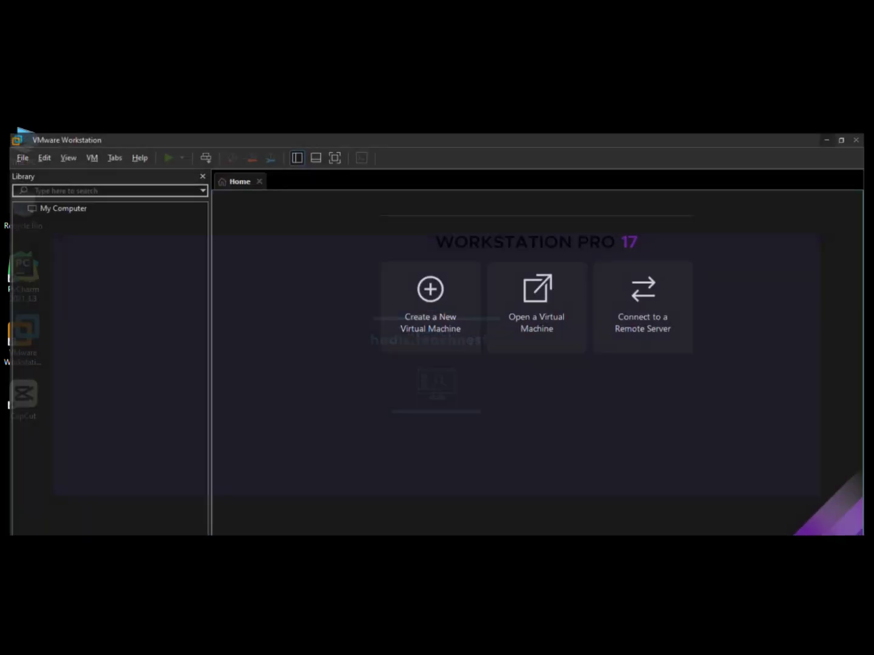
Create a Typical new VM set to install the OS later, with Windows 10 as the guest version
click(419, 313)
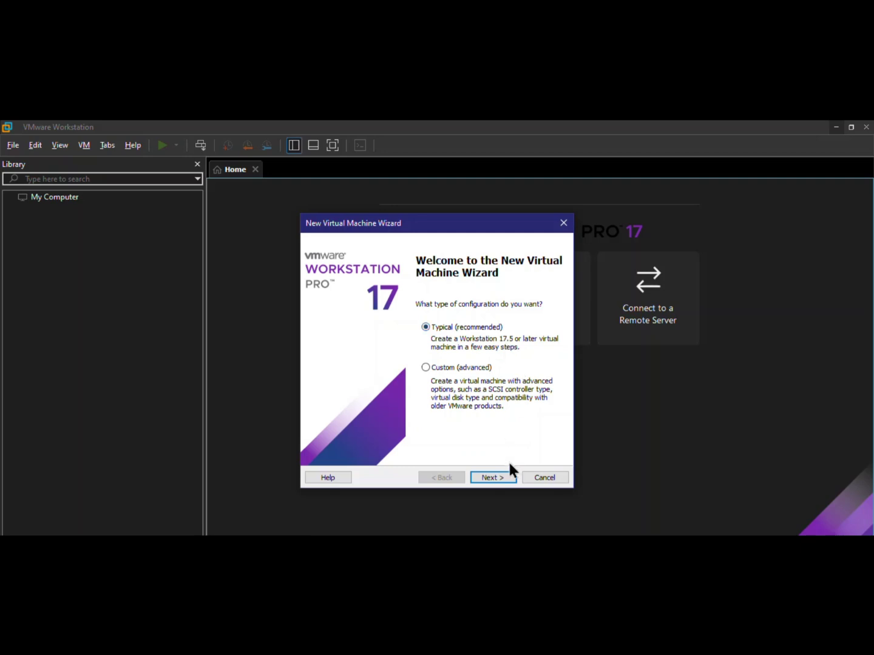
click(502, 481)
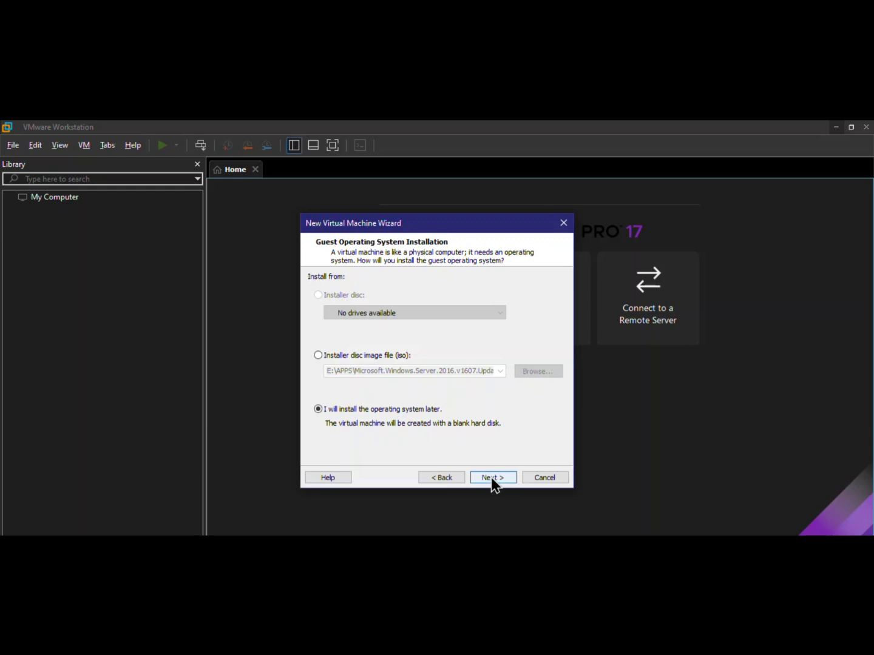
click(493, 479)
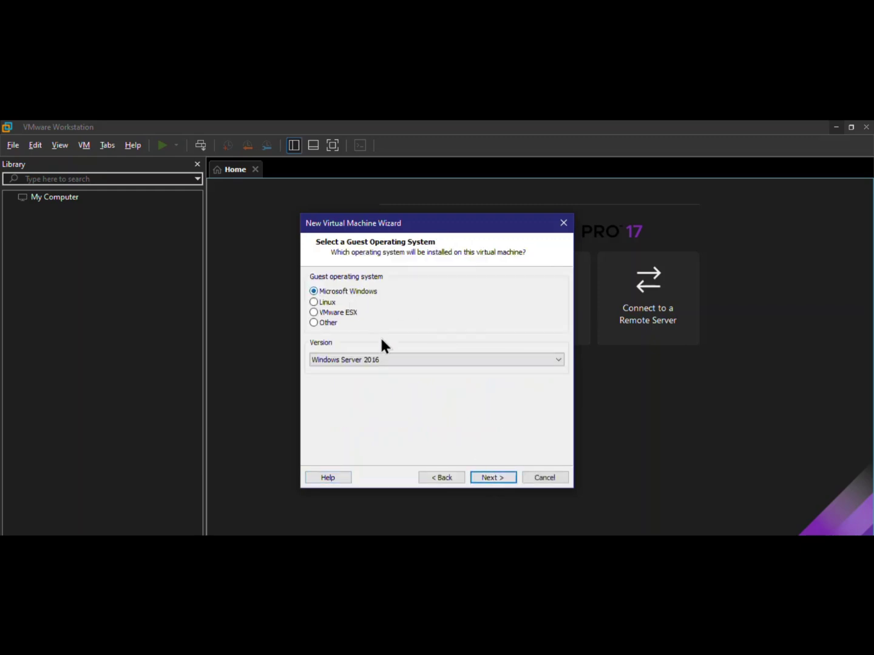
click(396, 361)
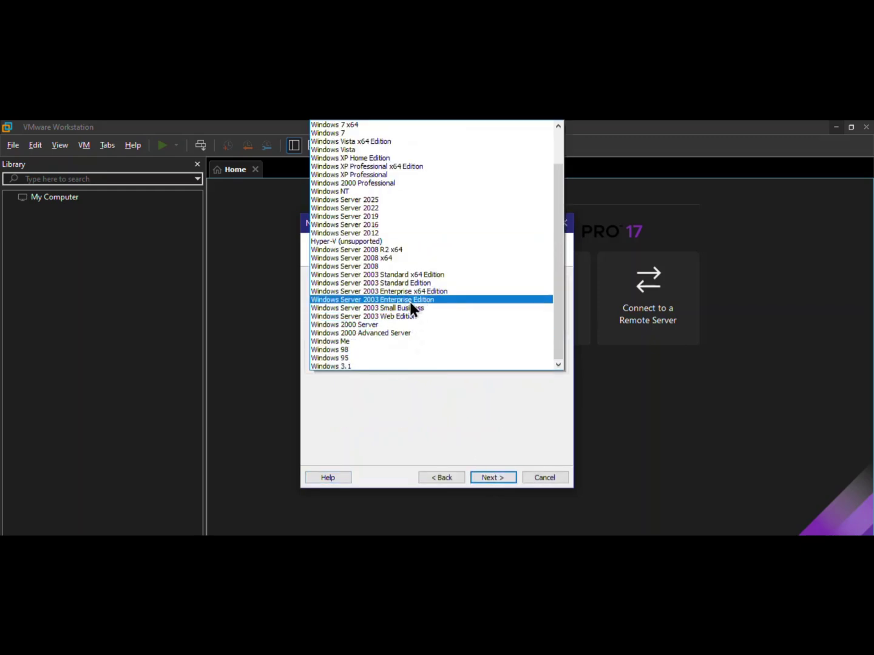
scroll(410, 301, up, 2)
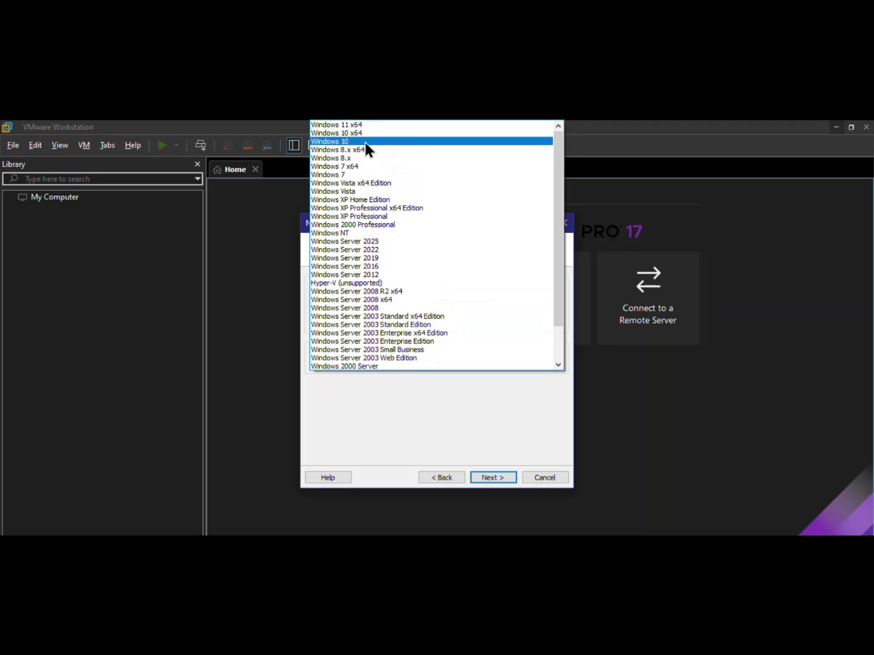
click(364, 142)
click(499, 478)
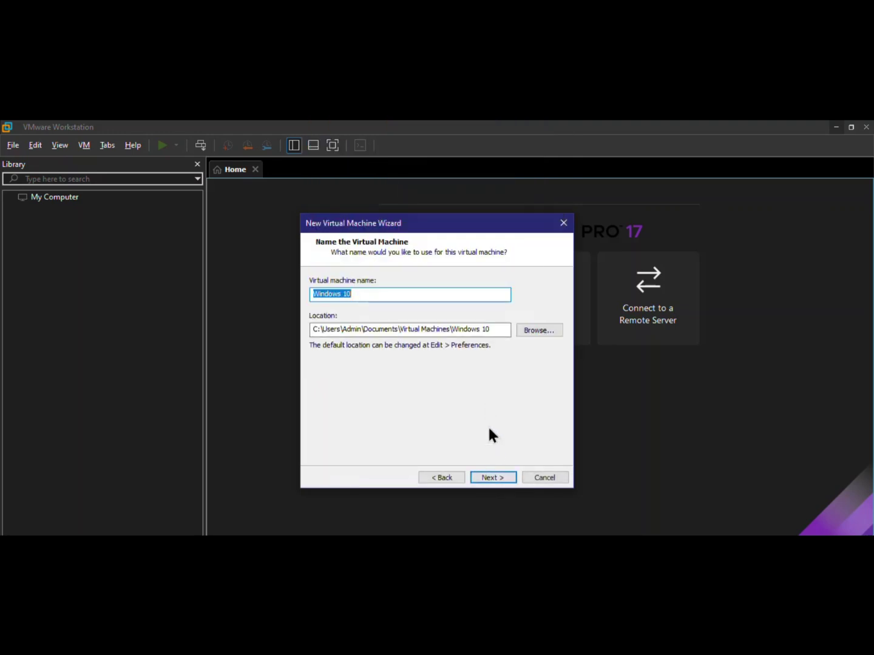
Keep the name 'Windows 10', store the 35 GB disk as a single file, and review the summary
click(487, 478)
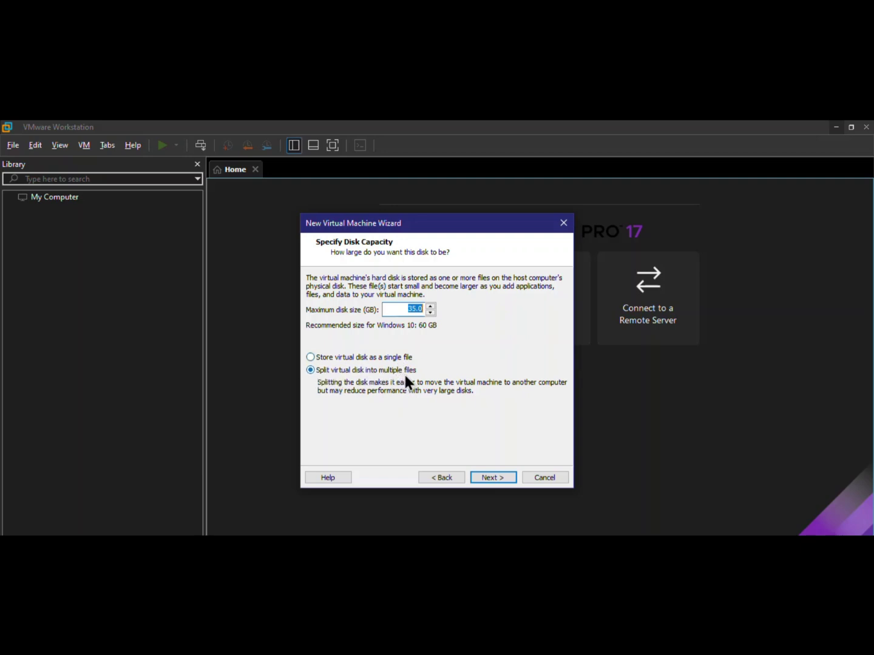
click(314, 358)
click(489, 479)
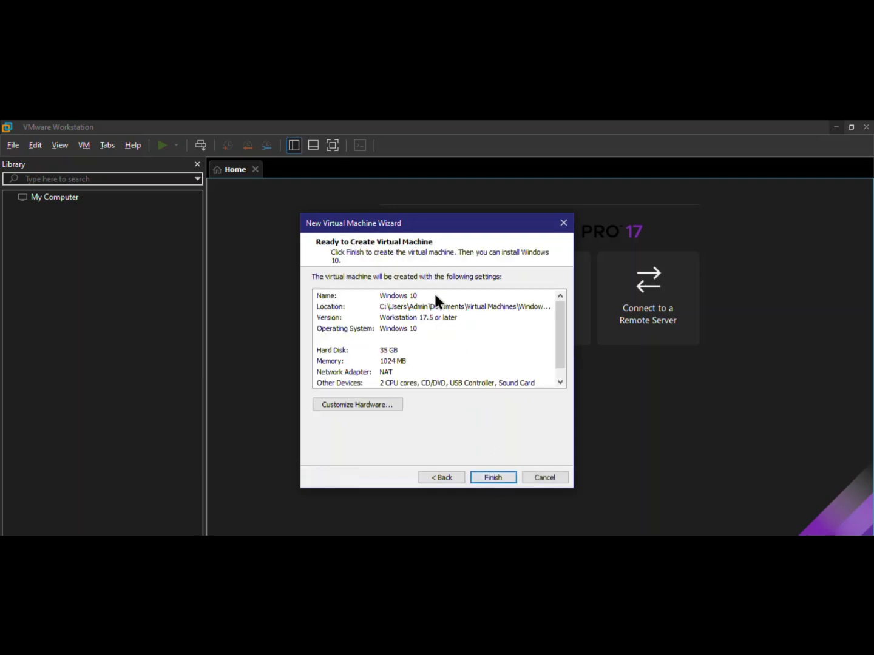
drag(562, 327, 570, 373)
Finish creating the VM and set its CD/DVD (SATA) drive to use an ISO image file
click(495, 480)
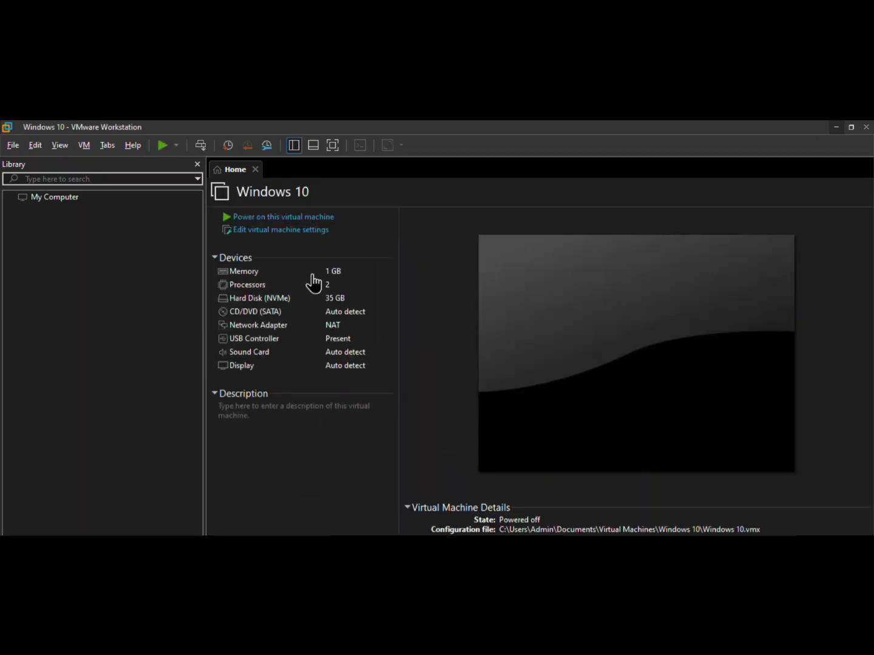
click(269, 233)
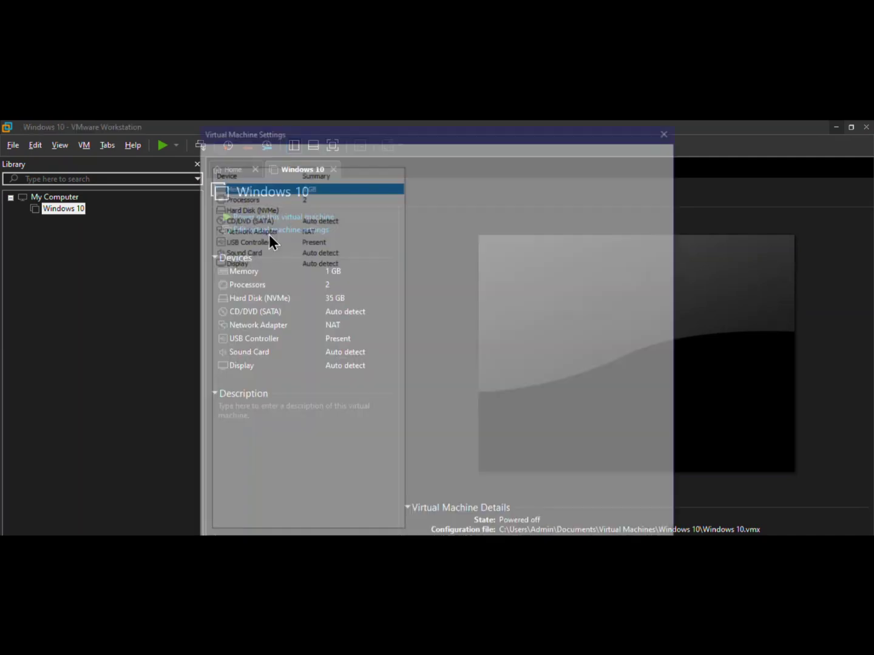
click(291, 218)
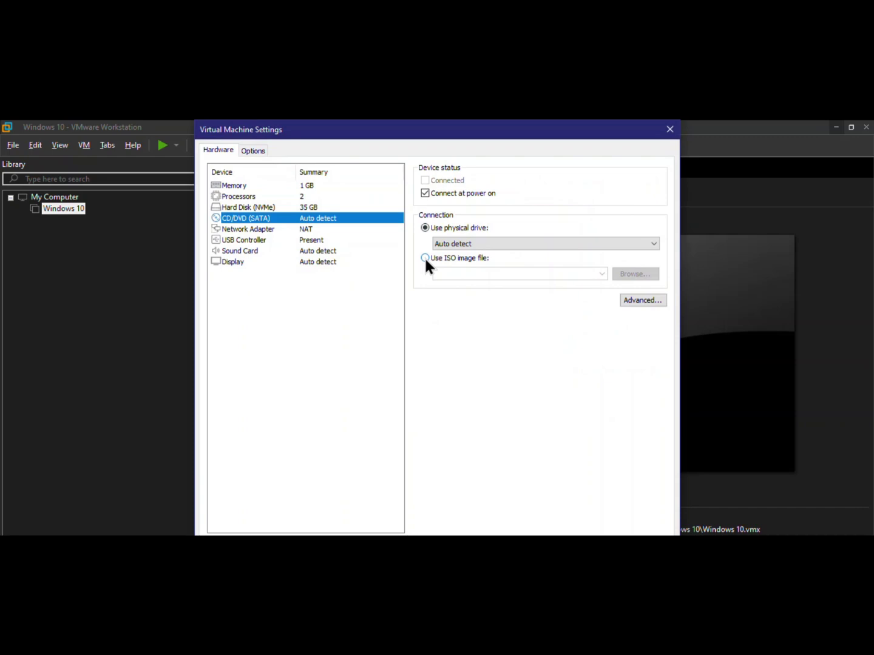
click(424, 258)
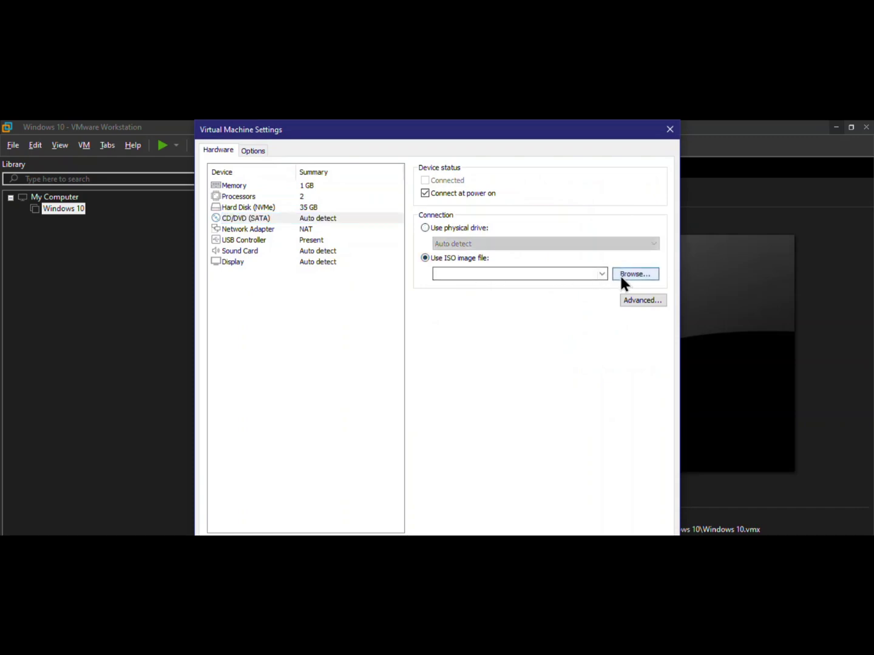
Load the Windows 10 ISO from the Desktop's Windows 10 folder and save the VM settings
click(619, 274)
click(623, 274)
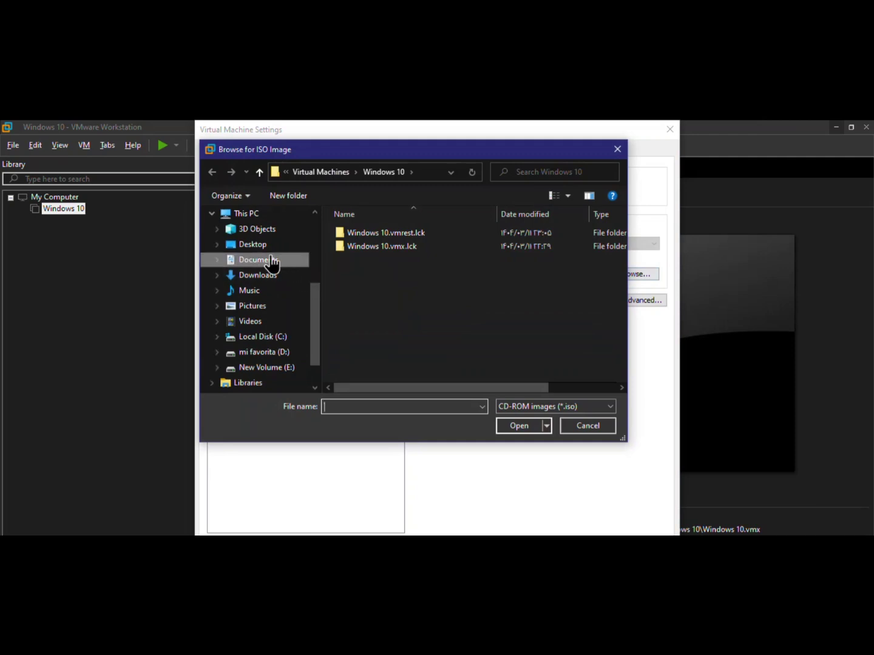
click(280, 249)
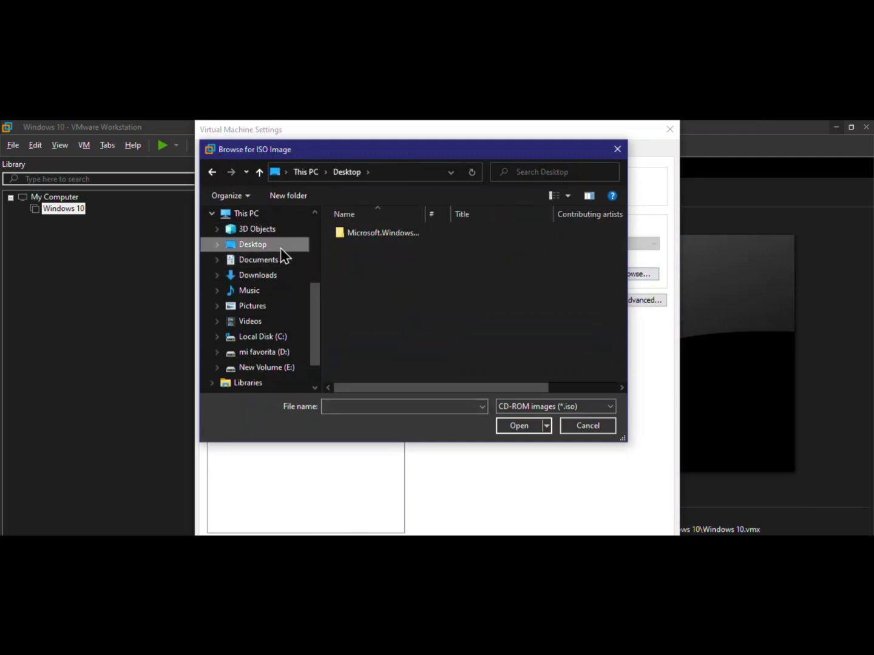
double_click(372, 232)
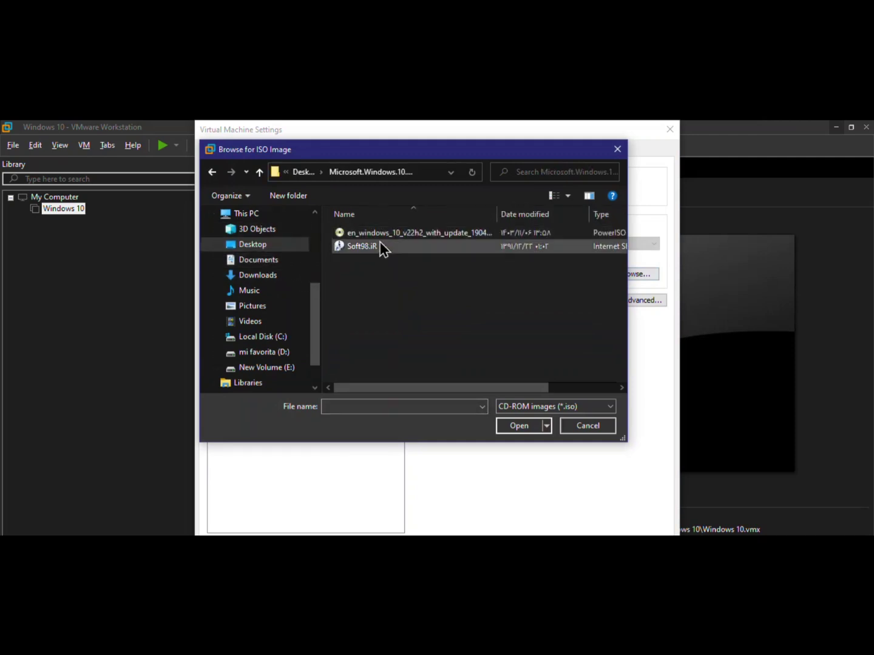
double_click(379, 233)
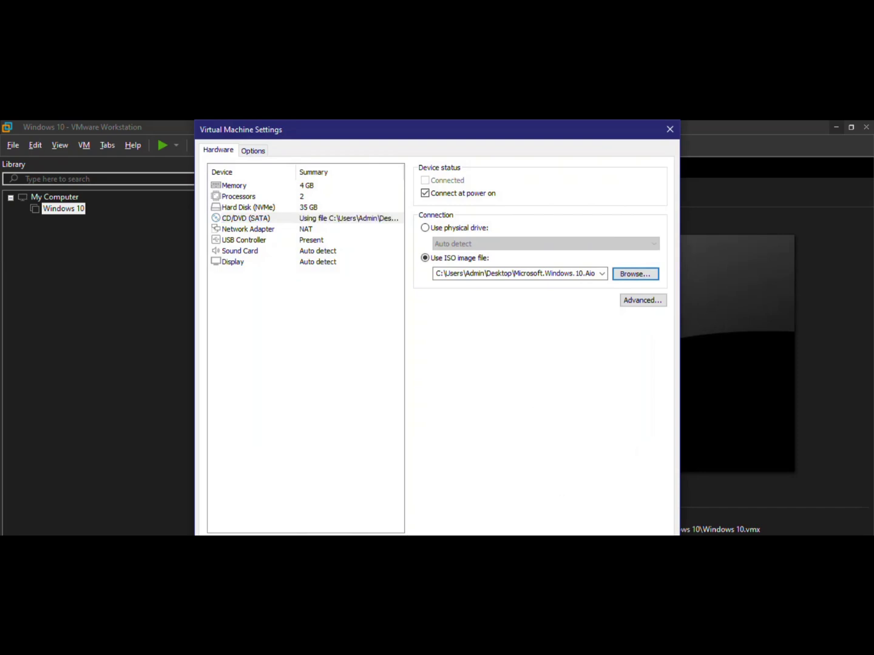
click(550, 565)
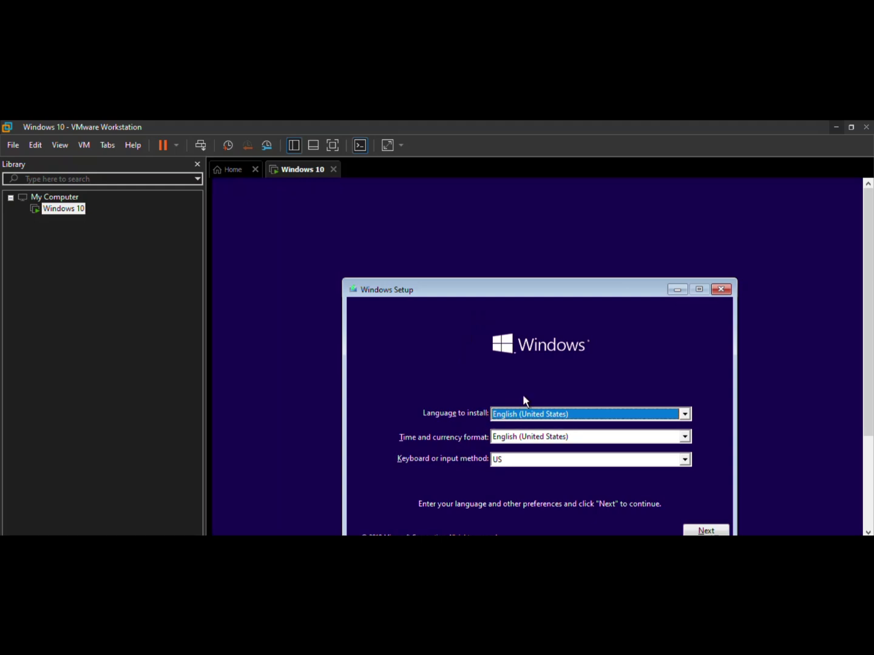
Accept English (United States) language settings and set the guest display to Stretch Guest
click(706, 531)
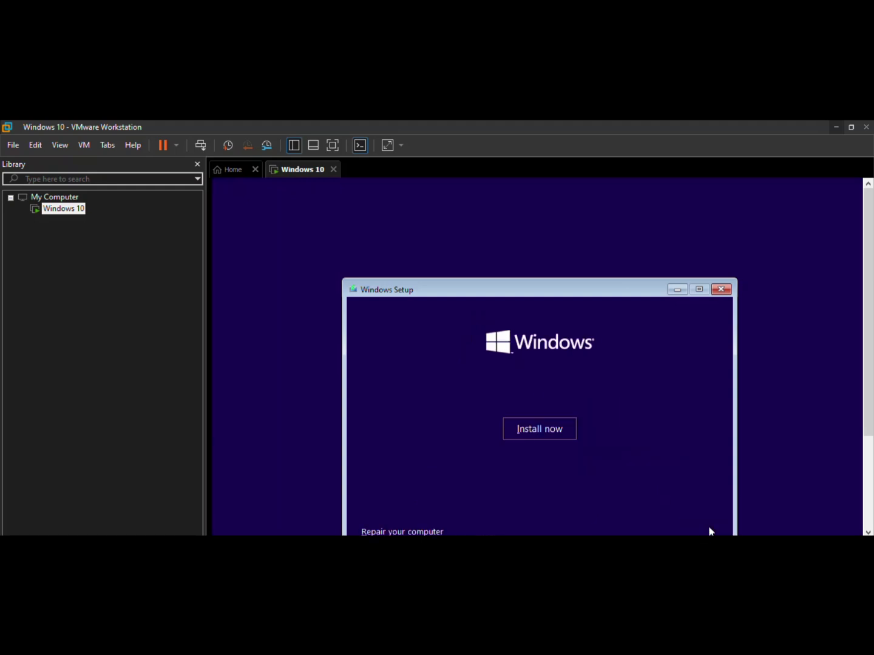
click(396, 149)
click(395, 147)
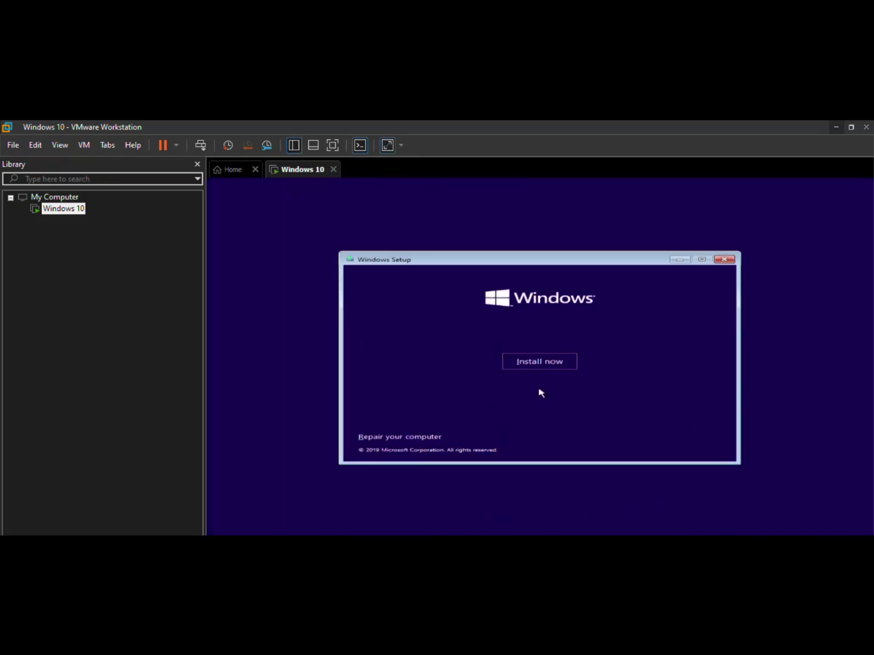
Start Install now and accept the Windows license terms
click(522, 363)
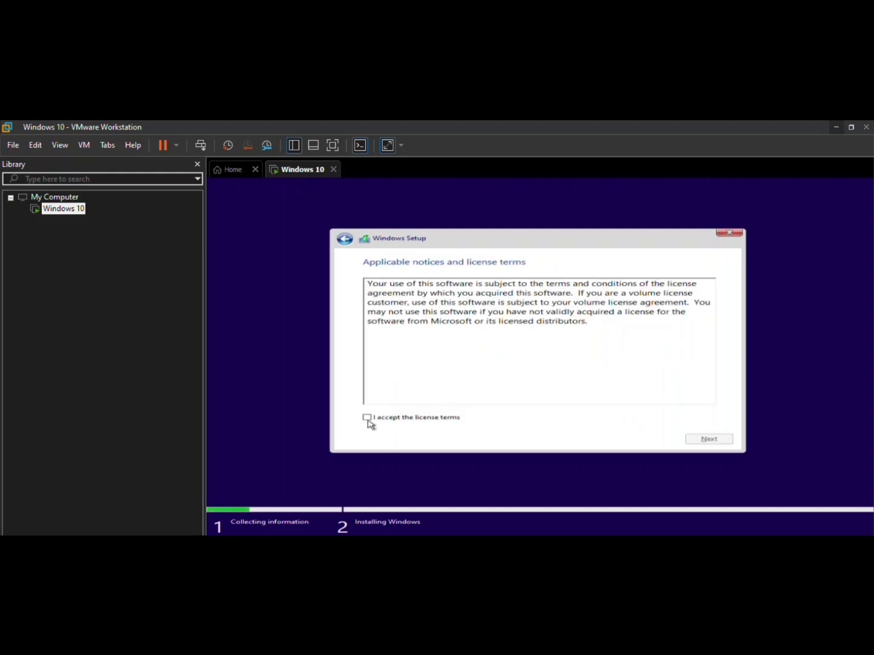
click(367, 418)
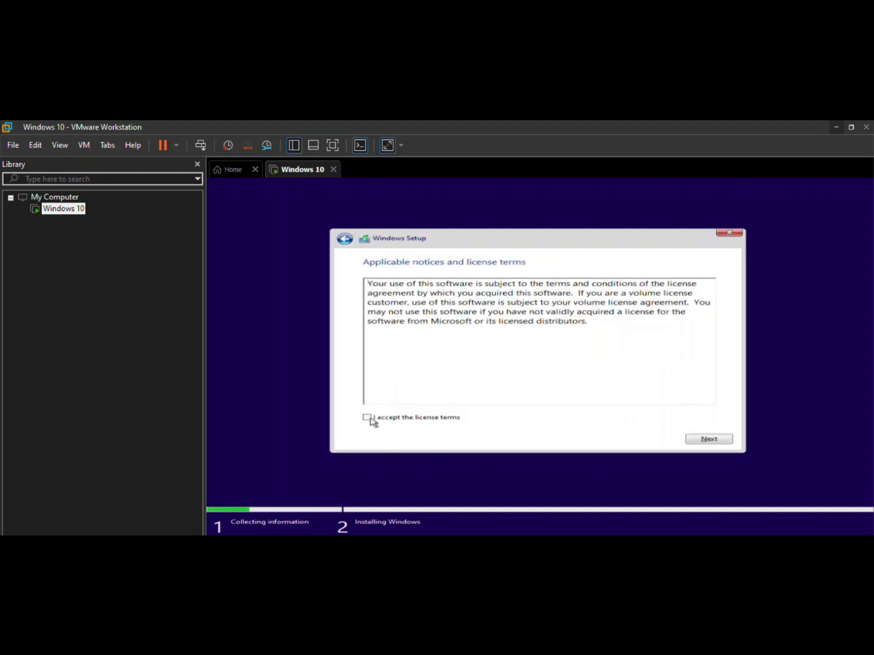
click(714, 440)
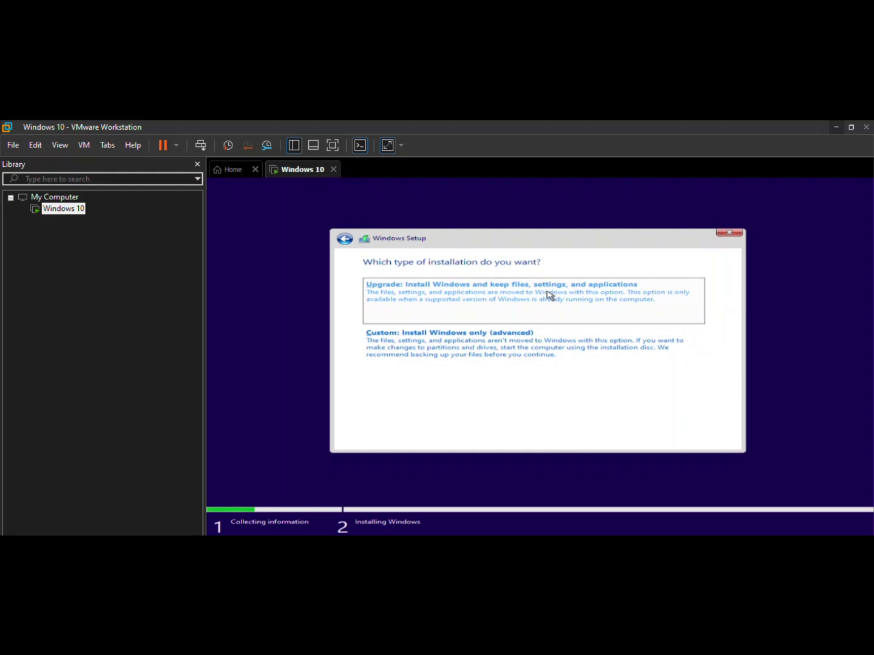
Choose Custom install, create a 14000 MB partition, allow system partitions, and install Windows there
click(499, 355)
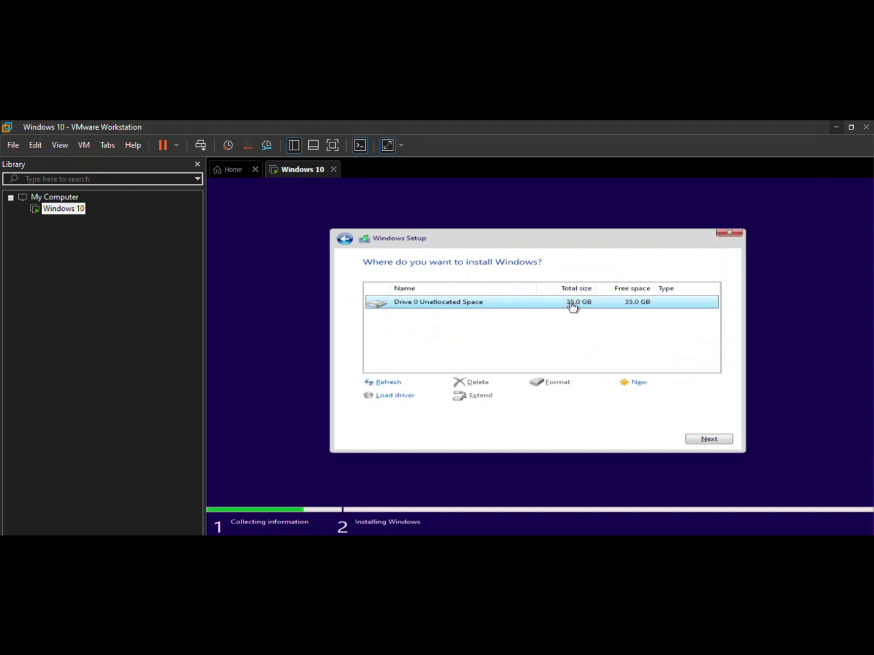
click(638, 383)
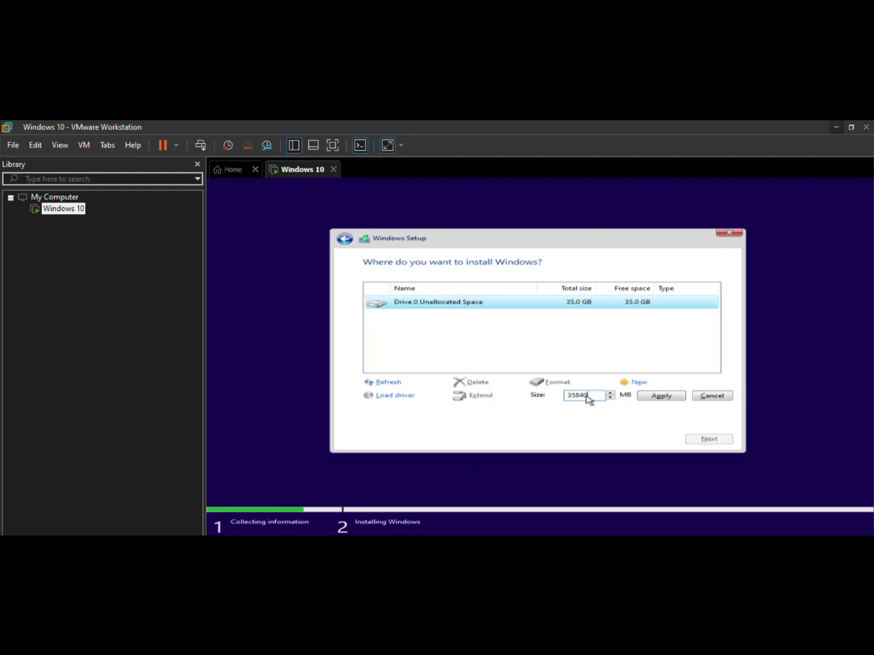
drag(588, 396, 565, 398)
text(14000)
click(659, 397)
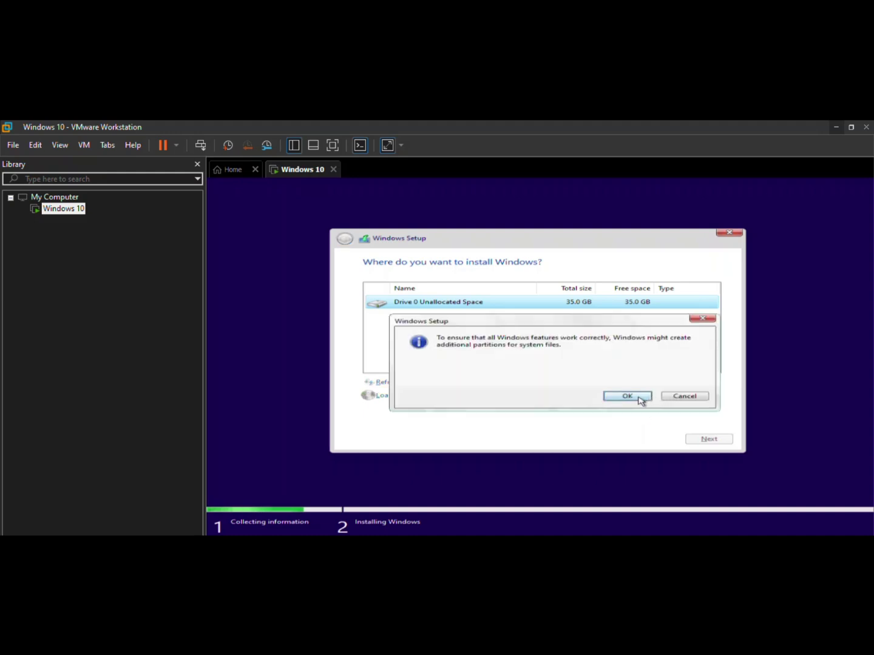
click(627, 396)
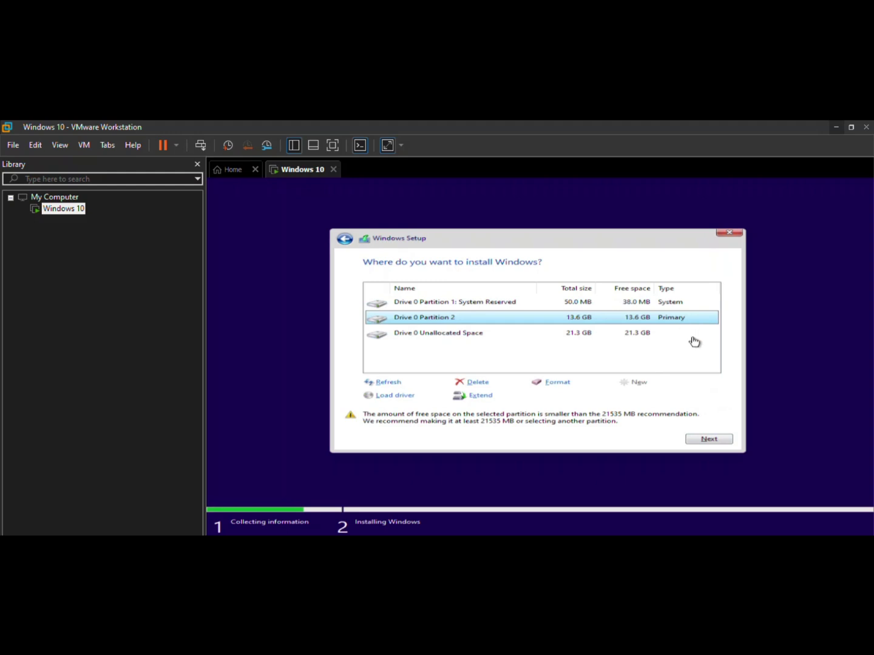
click(706, 441)
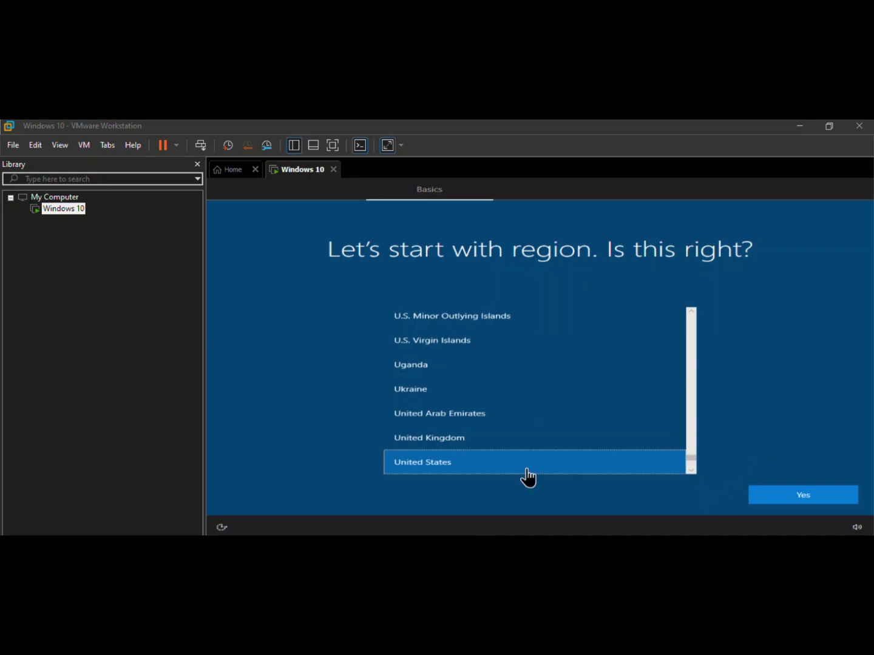
Confirm United States as the region and US keyboard, then skip the second keyboard layout
click(766, 500)
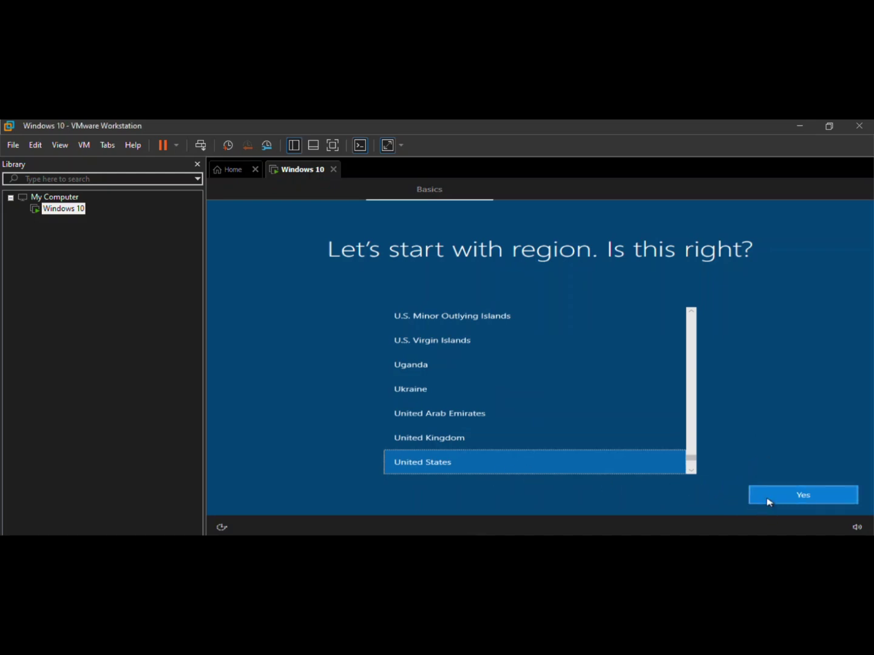
click(765, 500)
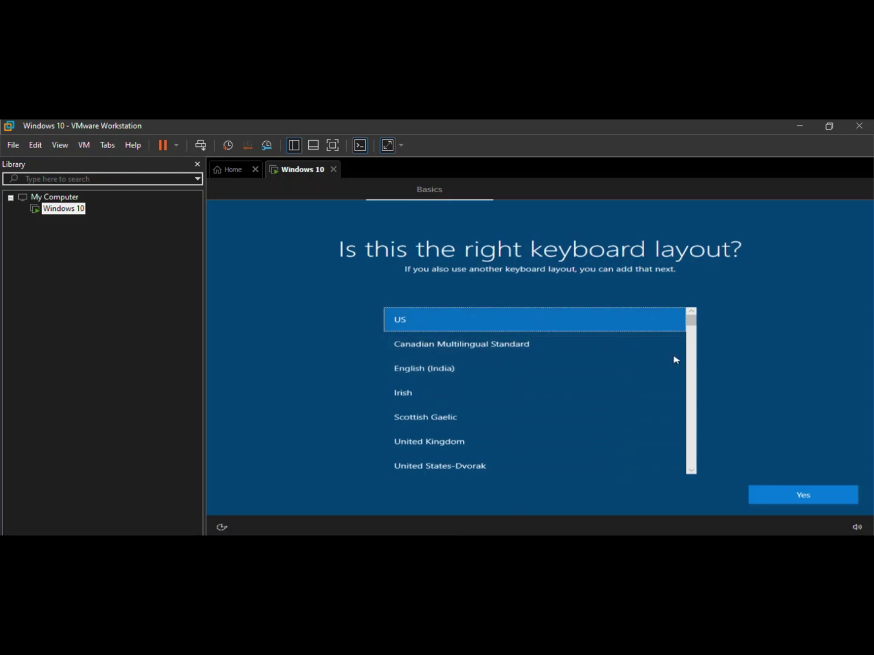
click(802, 496)
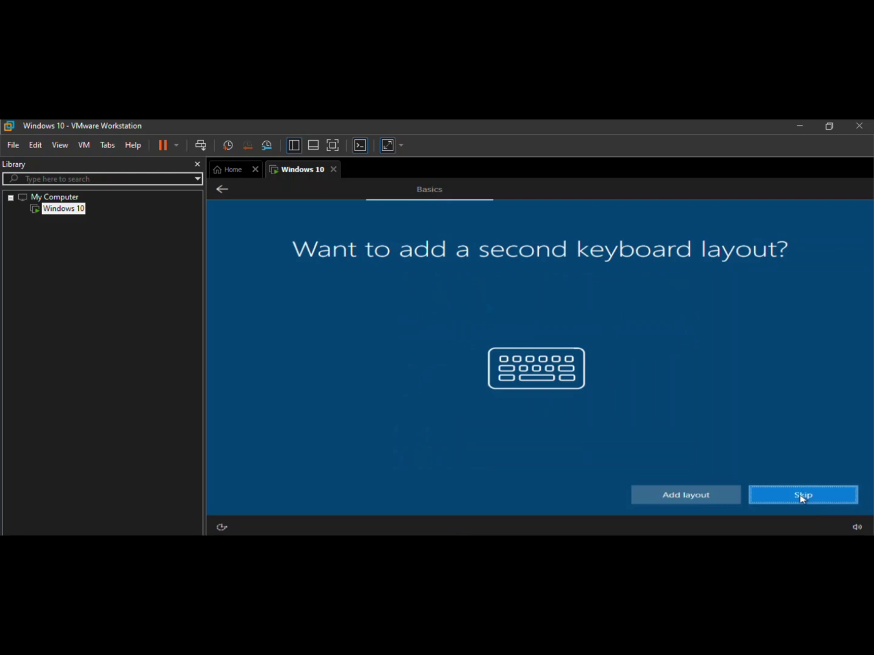
click(774, 495)
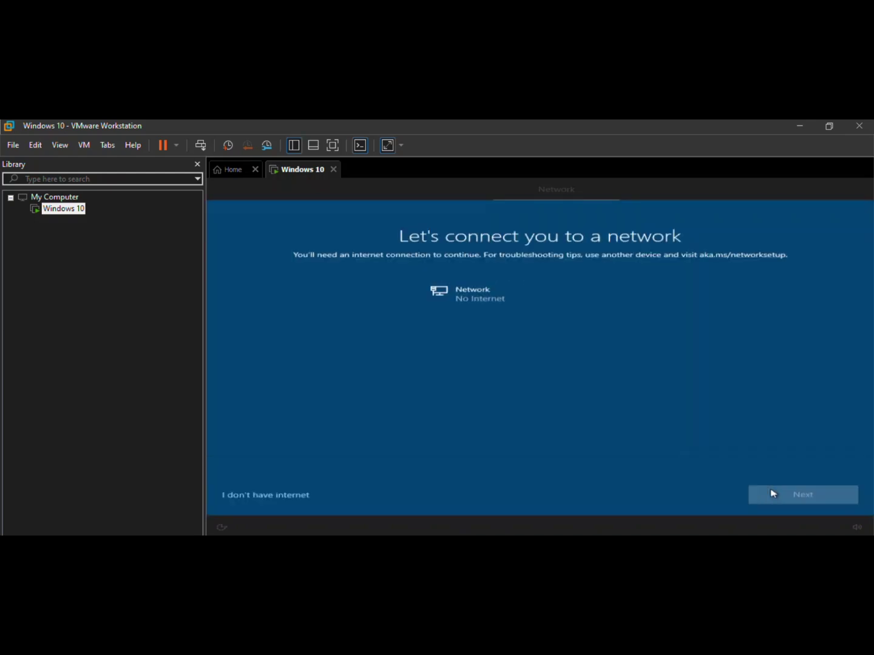
Choose 'I don't have internet', then 'Continue with limited setup' instead of a Microsoft account
click(253, 498)
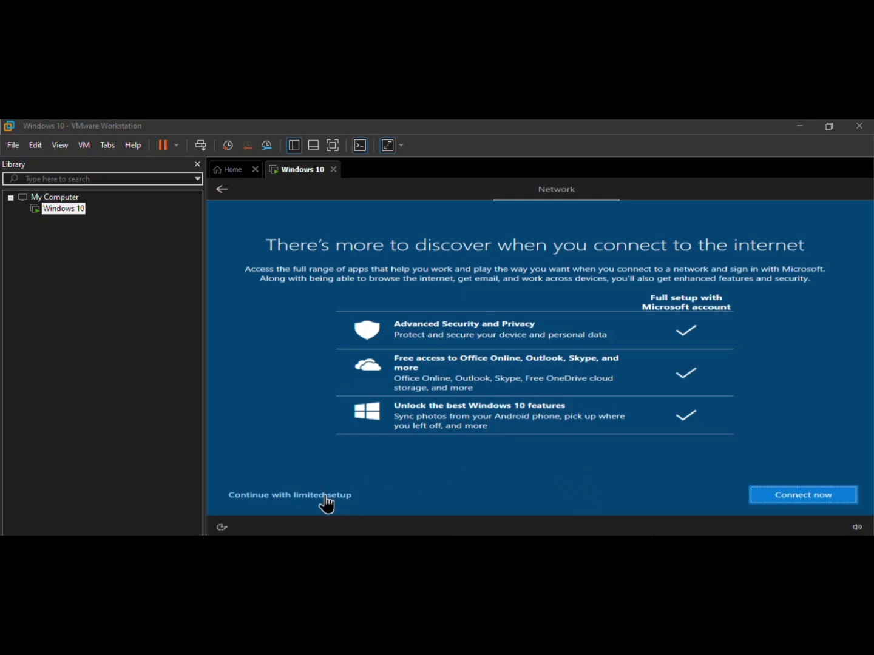
click(324, 497)
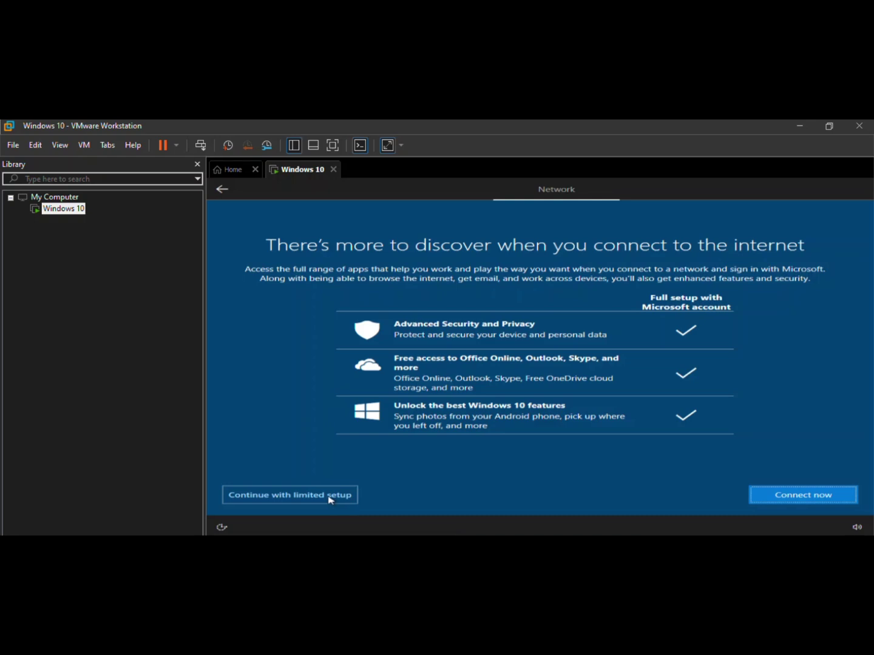
click(329, 496)
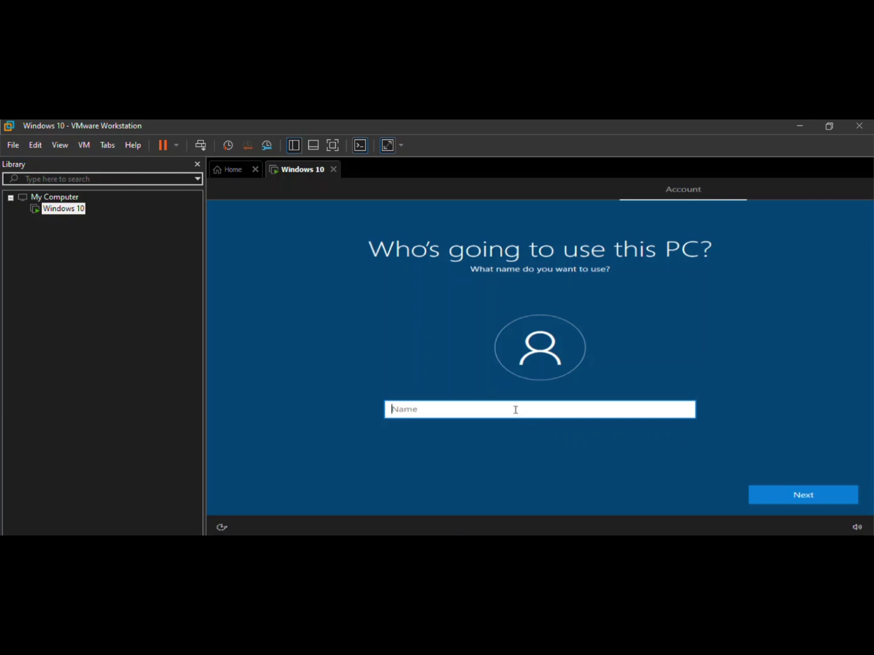
Enter the local account's user name, then type the account password and confirm it
text(HAdis.teachnest)
click(773, 496)
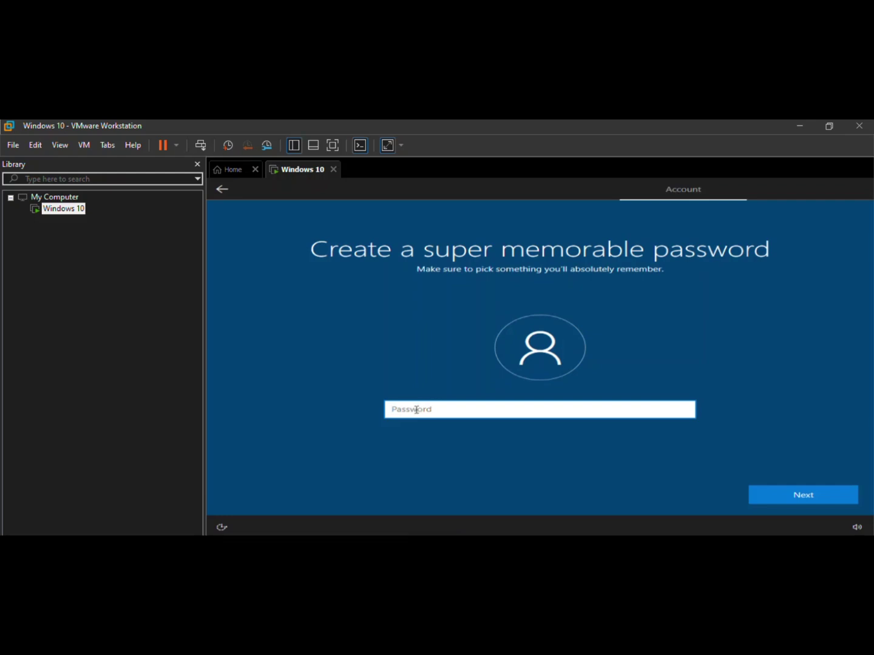
text(passwor)
key(Return)
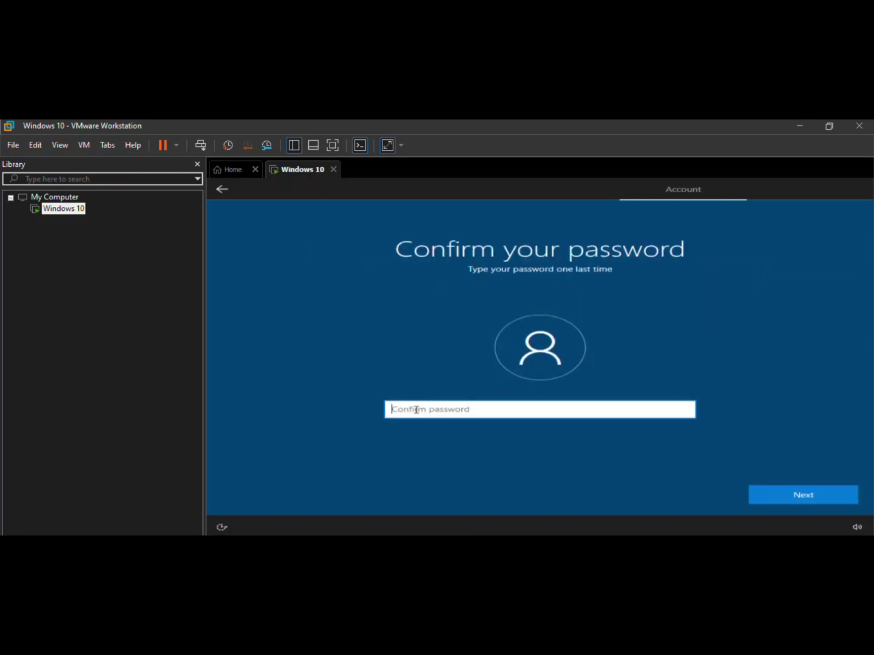
text(password)
key(Return)
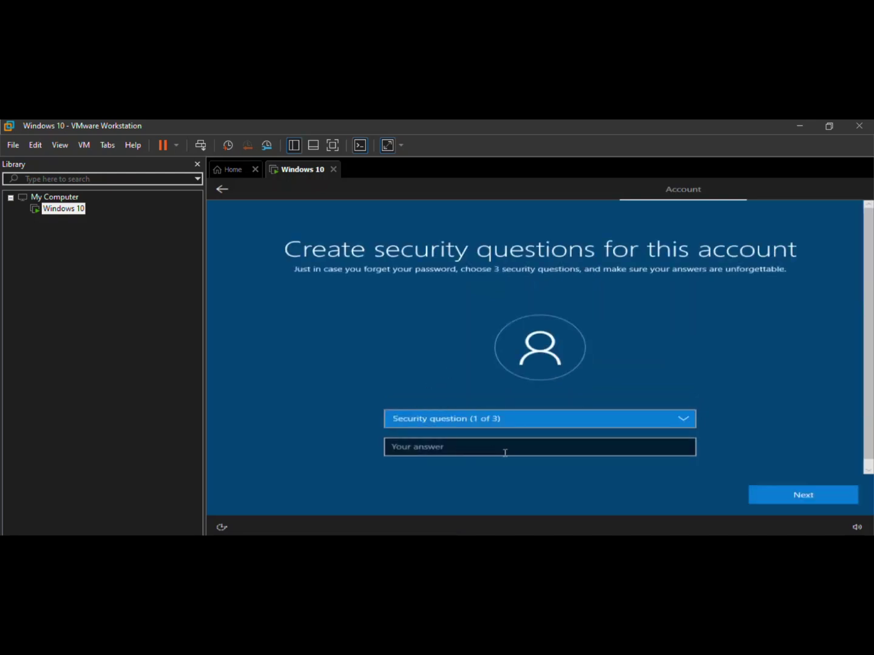
Pick 'first pet's name' as the first security question and 'childhood nickname' as the second
click(682, 418)
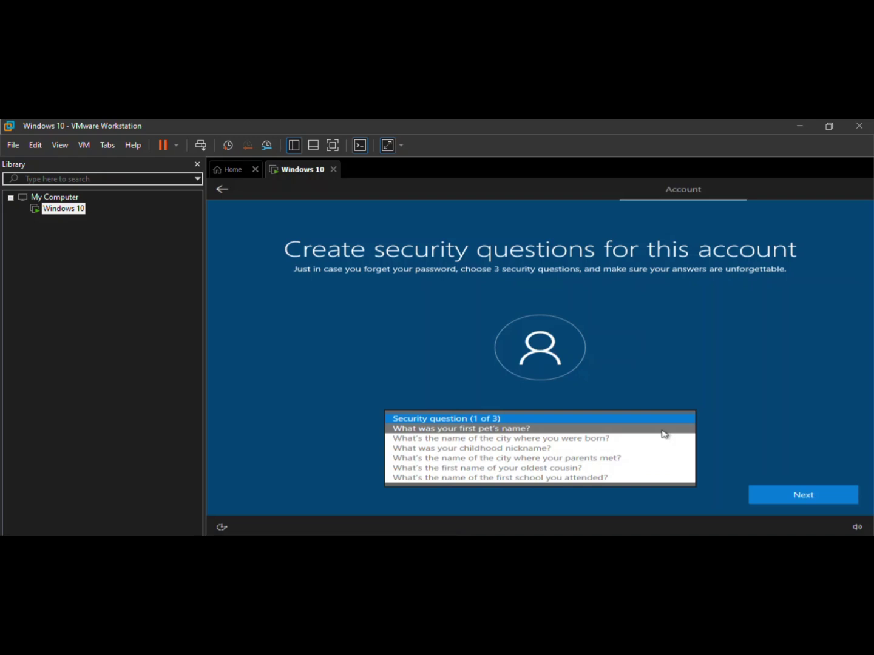
click(664, 430)
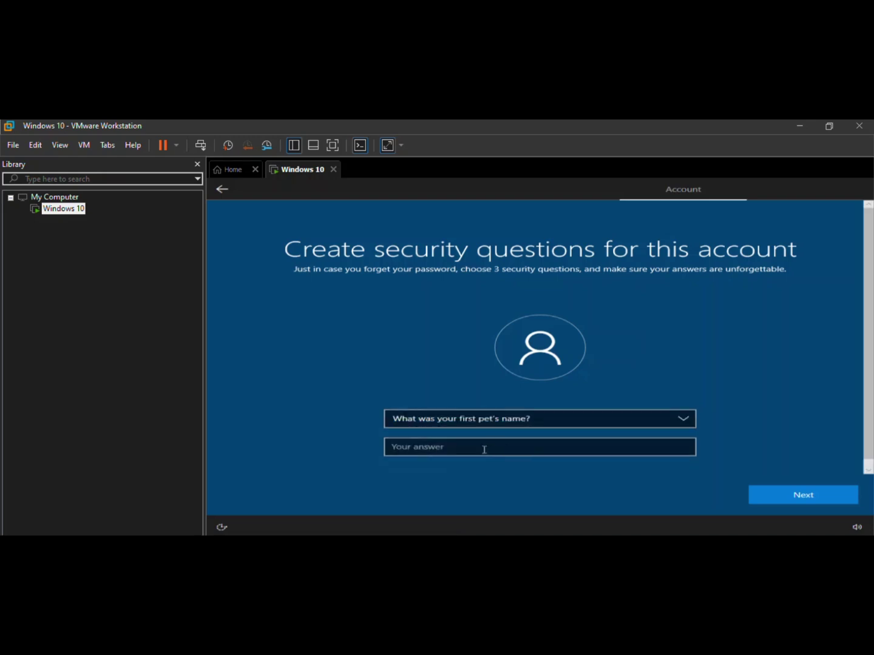
click(775, 494)
click(775, 495)
click(774, 495)
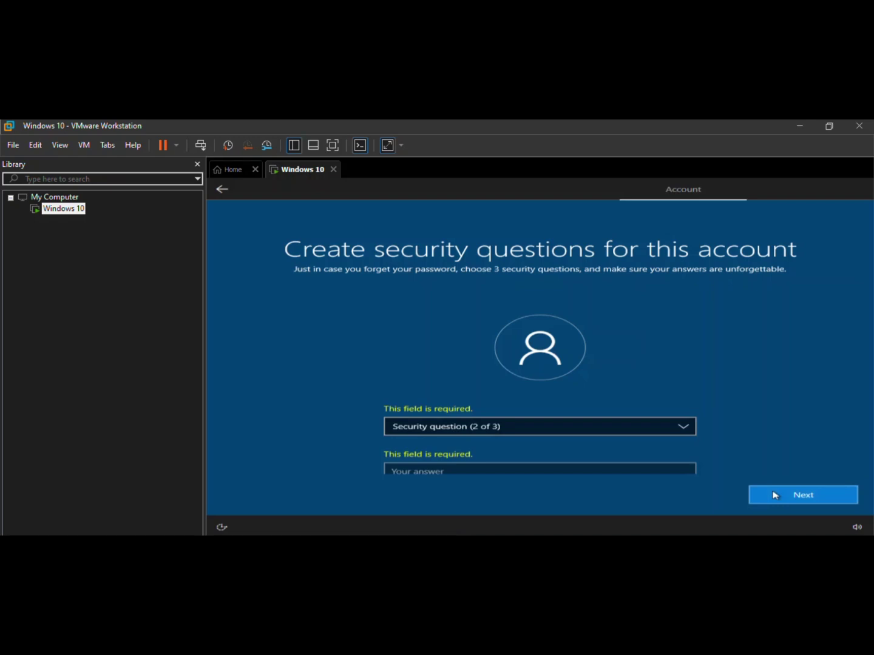
click(584, 428)
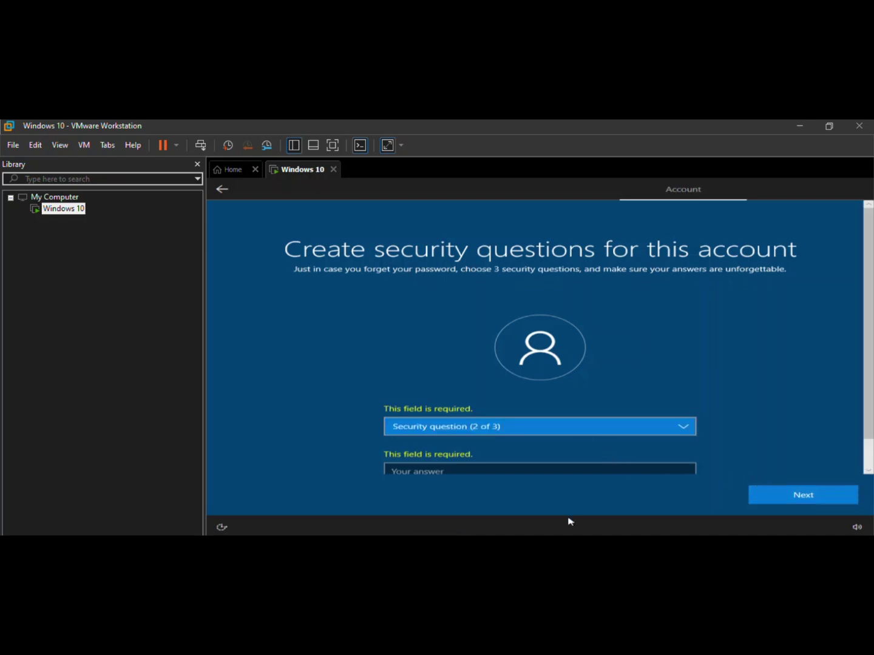
click(599, 429)
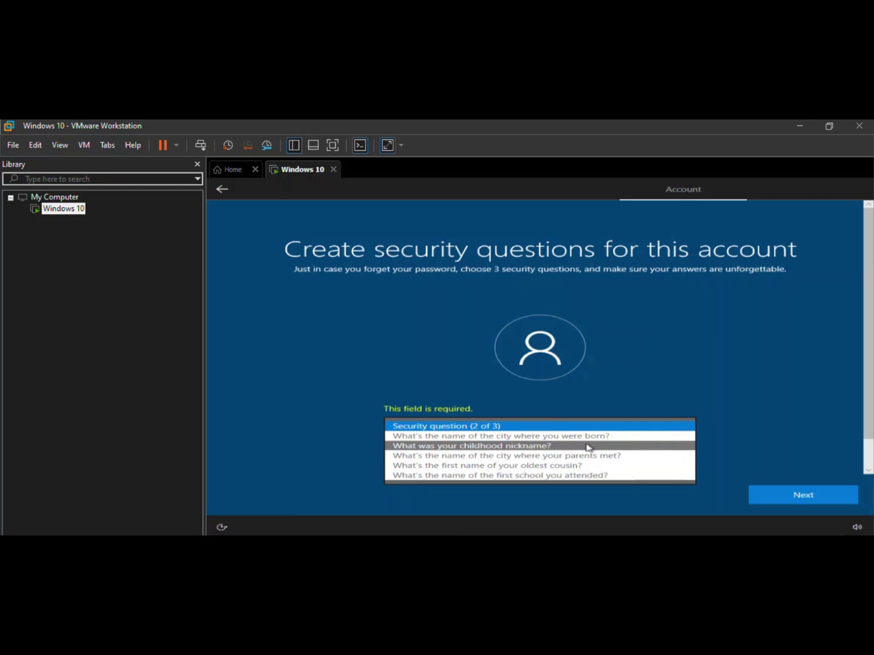
click(581, 447)
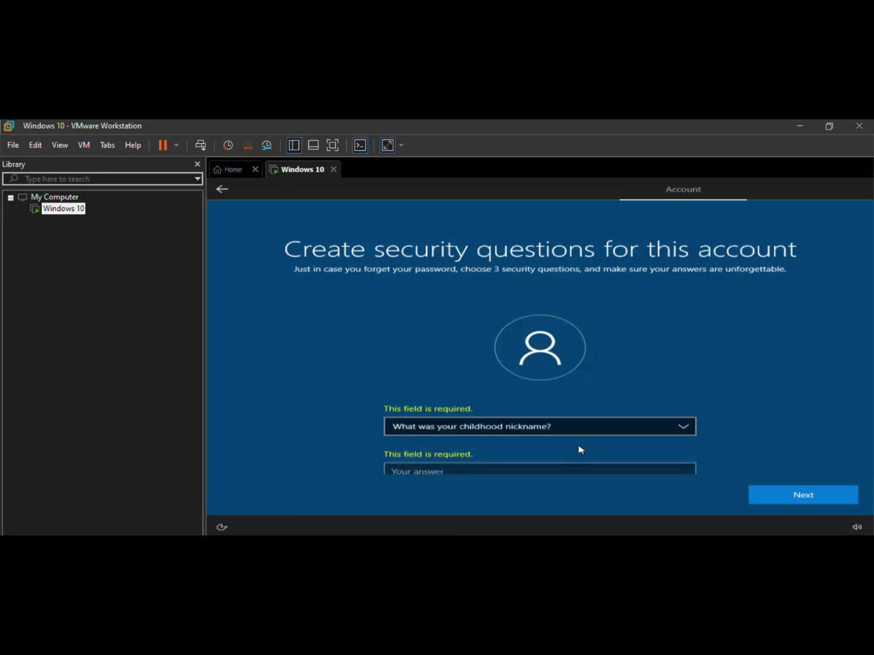
click(506, 471)
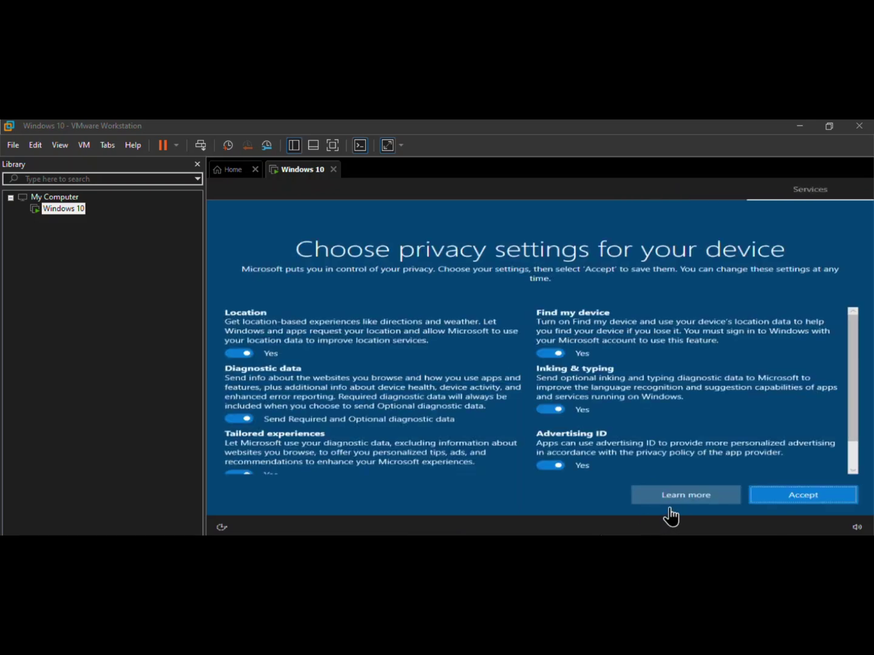
Accept the default privacy settings with all options on, and choose 'Not now' for Cortana
click(769, 498)
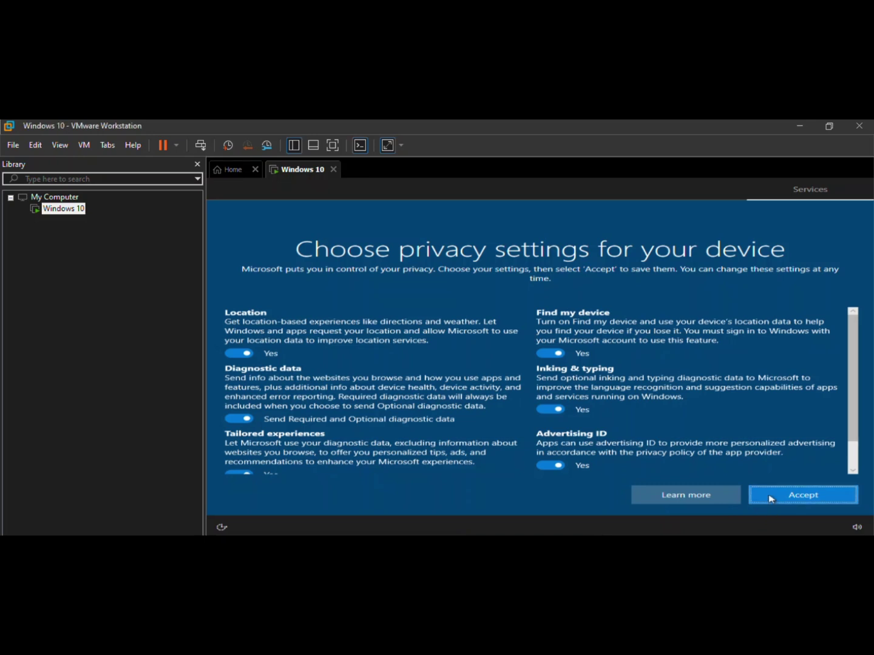
click(770, 499)
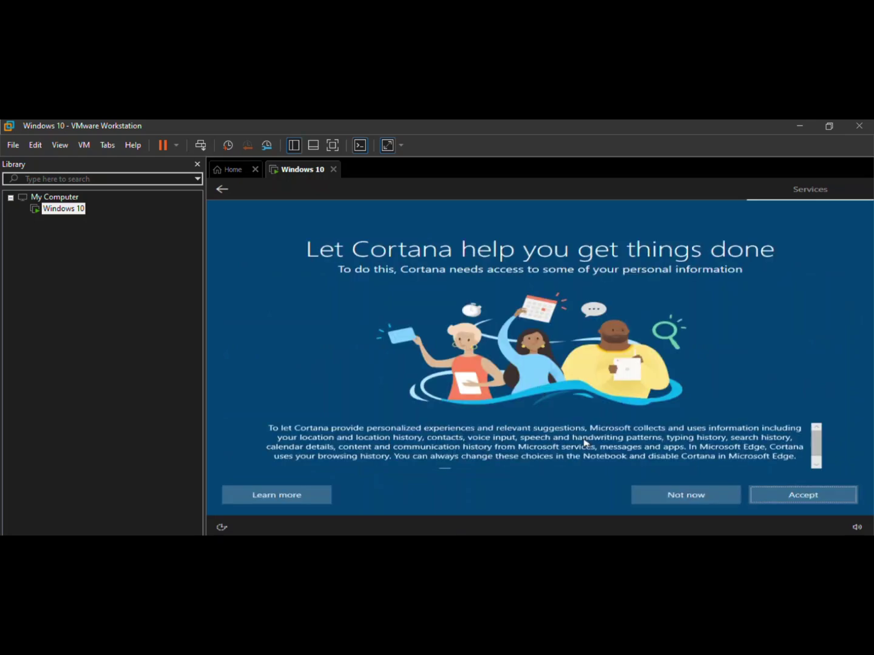
click(679, 496)
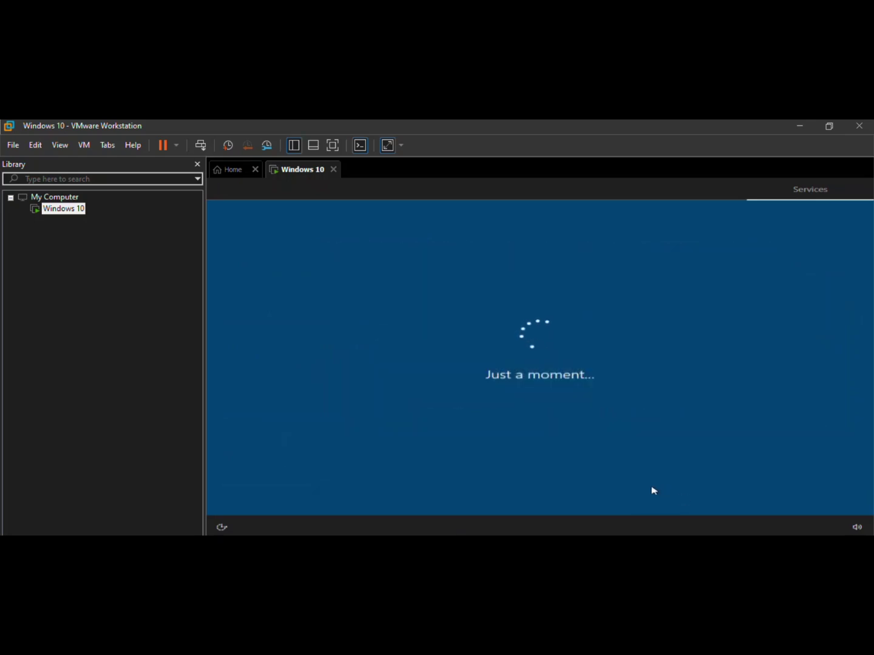